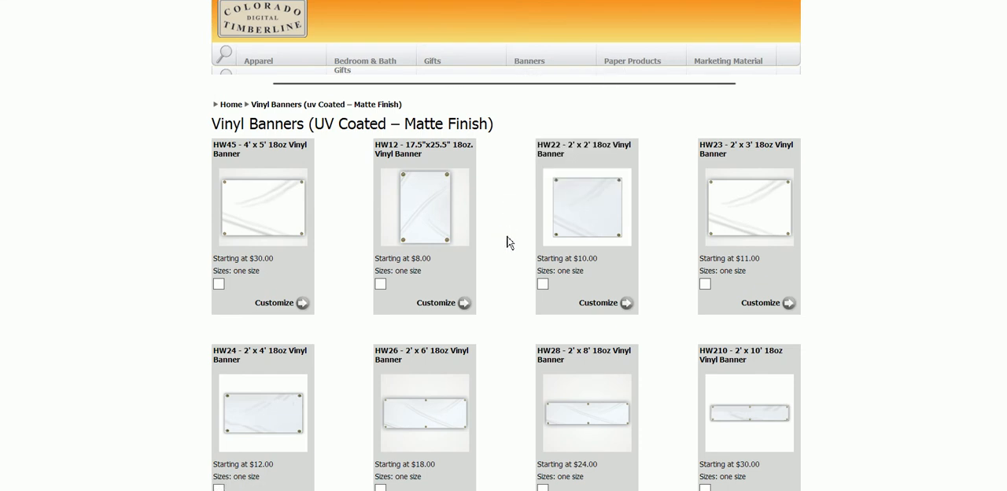
- Browse the UV coated vinyl banners and open the HW26 2' x 6' 18oz Vinyl Banner product
{"action": "scroll", "coordinate": [507, 242], "scroll_direction": "down", "scroll_amount": 6}
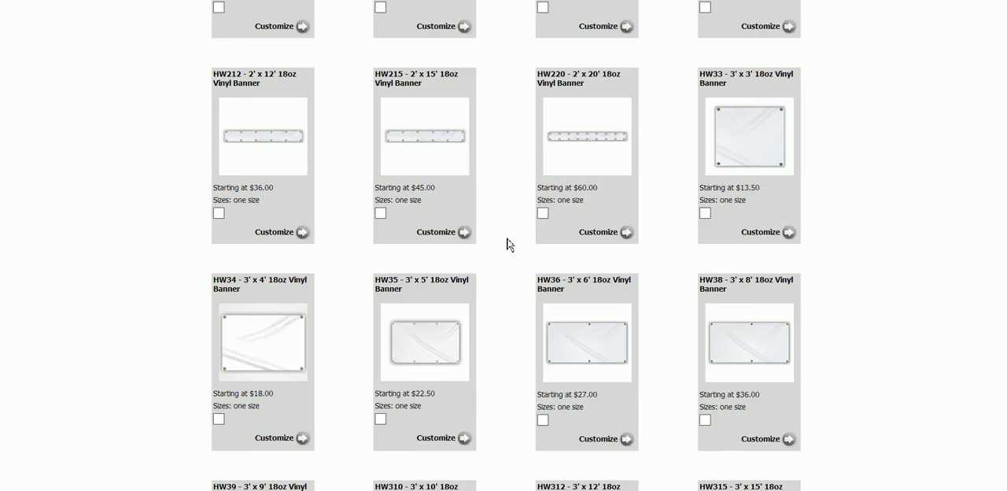
{"action": "scroll", "coordinate": [508, 244], "scroll_direction": "down", "scroll_amount": 2}
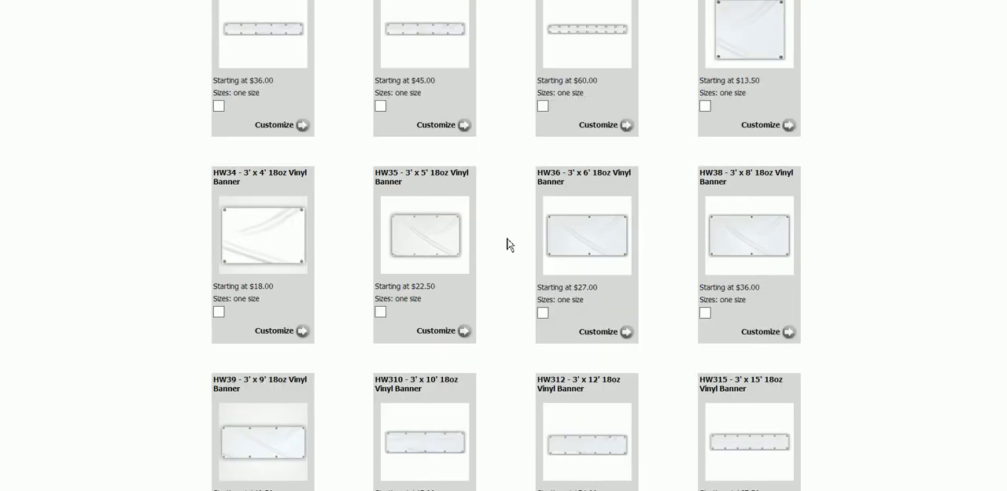
{"action": "scroll", "coordinate": [507, 244], "scroll_direction": "up", "scroll_amount": 3}
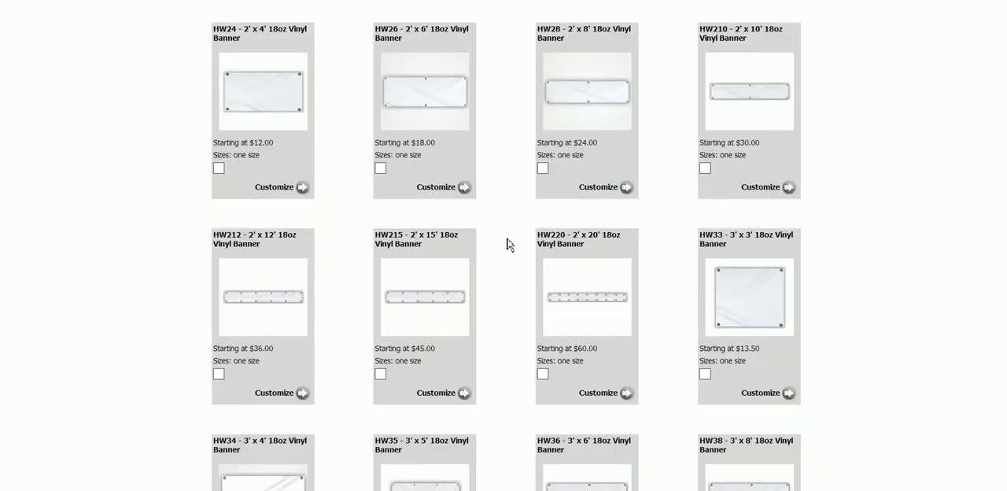
{"action": "scroll", "coordinate": [507, 244], "scroll_direction": "up", "scroll_amount": 1}
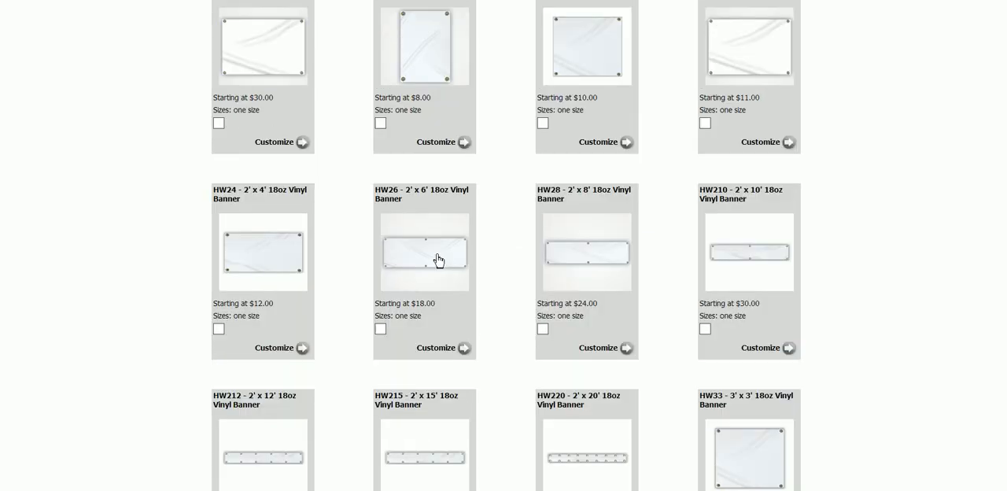
{"action": "left_click", "coordinate": [436, 262]}
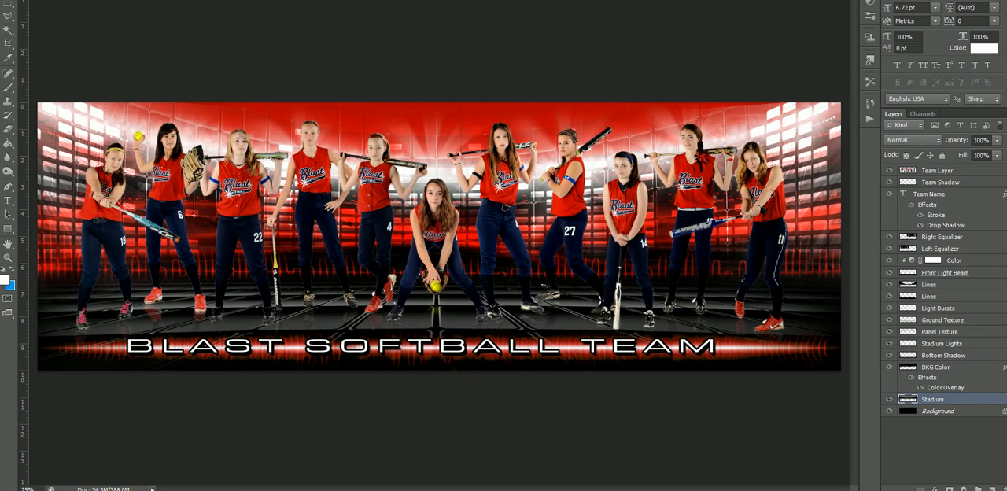
- Start a new Photoshop document named Equalizer Panoramic Banner
{"action": "key", "text": "ctrl+n"}
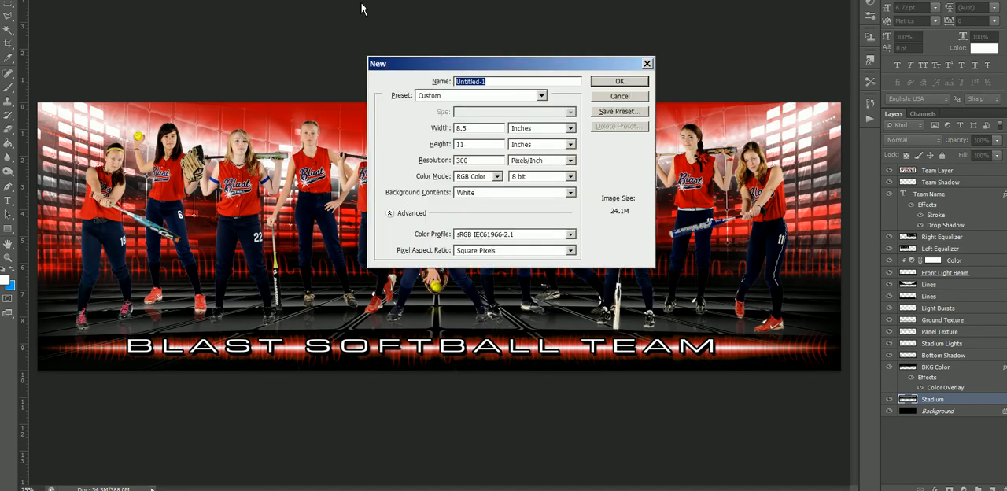
{"action": "type", "text": "Equalizer Panoramic Banner"}
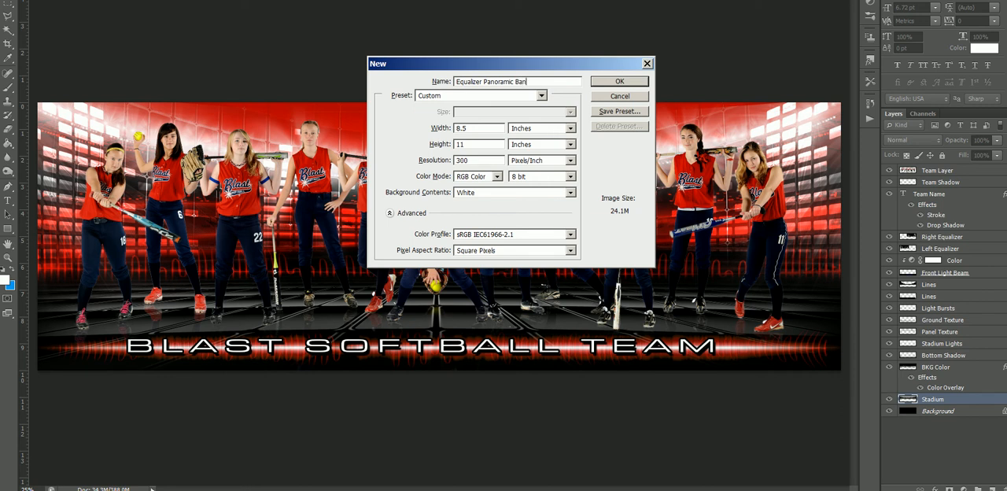
- Switch to the Colorado Timberline page to check the banner's full bleed size, and return to Photoshop's new document settings
{"action": "key", "text": "Tab"}
{"action": "key", "text": "Tab"}
{"action": "key", "text": "alt+Tab"}
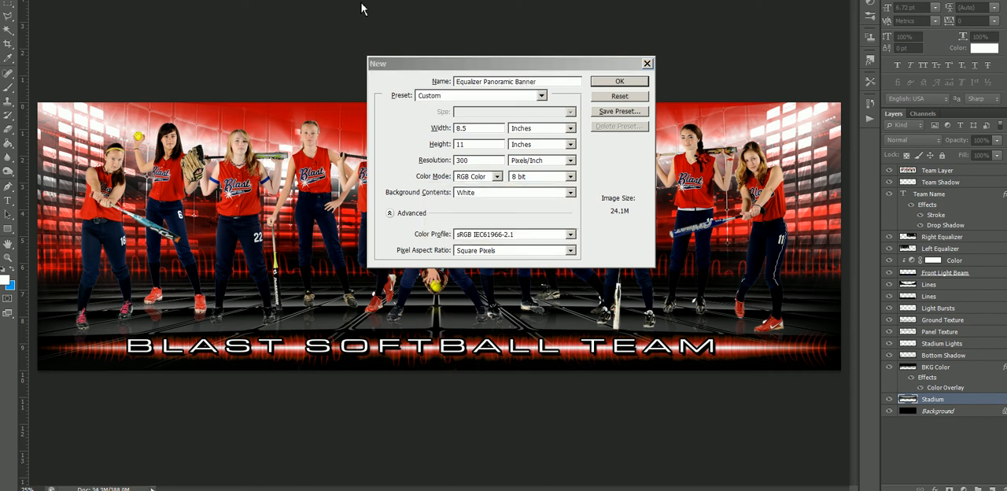
{"action": "key", "text": "alt+Tab"}
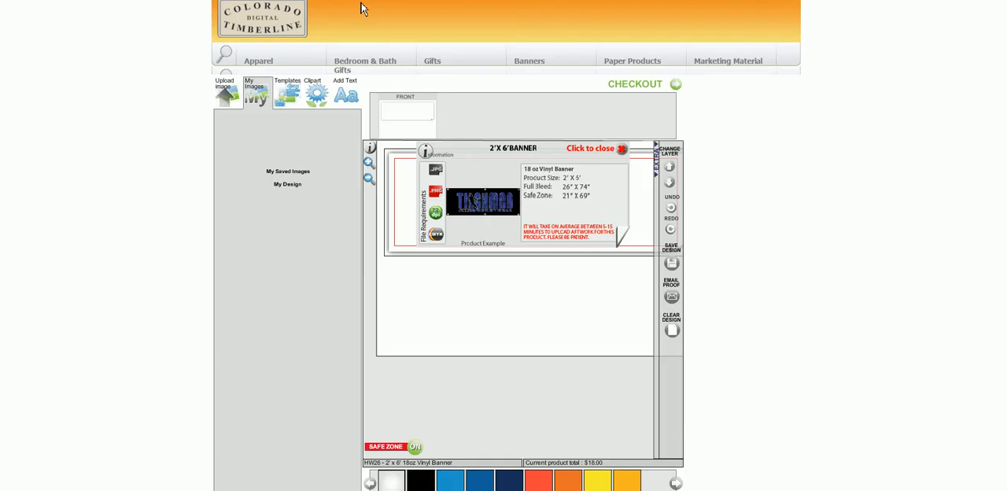
{"action": "key", "text": "alt+Tab"}
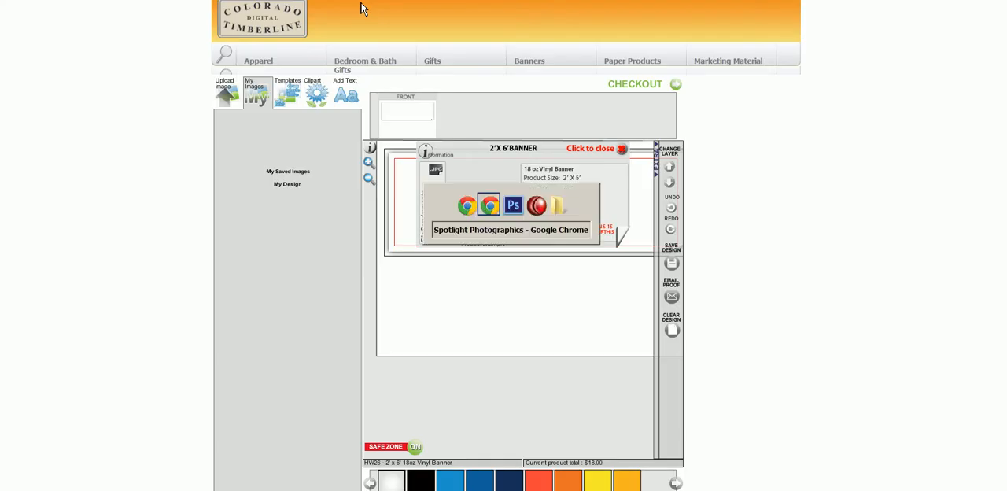
{"action": "key", "text": "alt+Tab"}
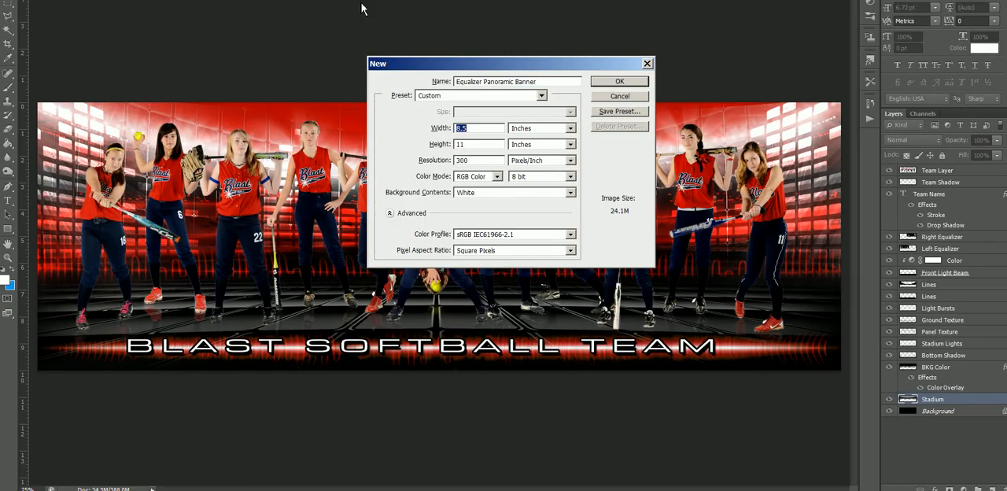
- Create the banner document with a width of 74 inches, a height of 26 inches and a resolution of 72 pixels/inch
{"action": "type", "text": "74"}
{"action": "key", "text": "Tab"}
{"action": "key", "text": "Tab"}
{"action": "type", "text": "26"}
{"action": "key", "text": "Tab"}
{"action": "key", "text": "Tab"}
{"action": "type", "text": "72"}
{"action": "key", "text": "Return"}
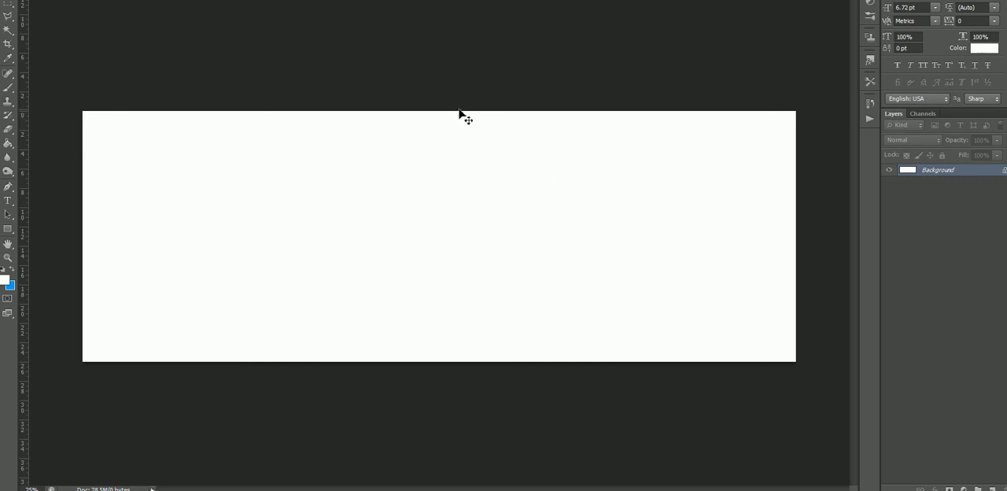
- Switch to the Colorado Timberline page to check the banner's safe zone size, and return to Photoshop
{"action": "key", "text": "alt+Tab"}
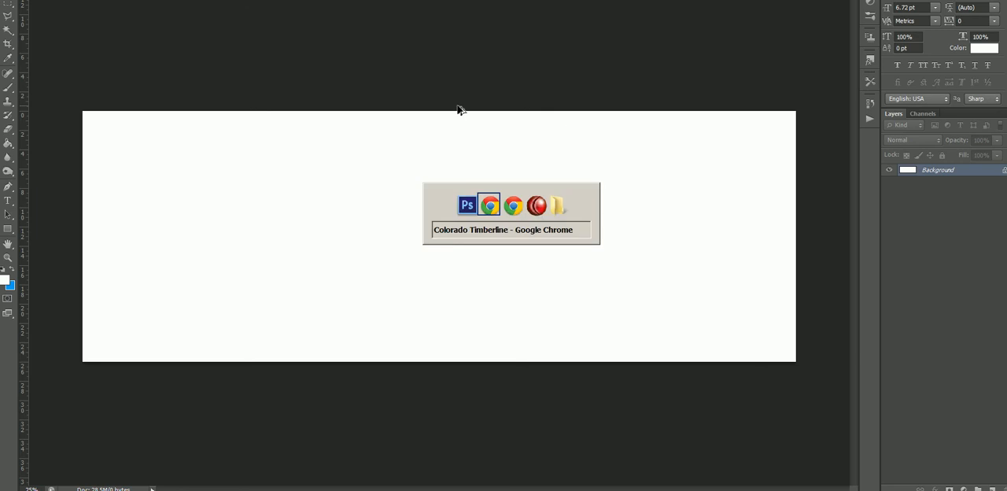
{"action": "key", "text": "alt+Tab"}
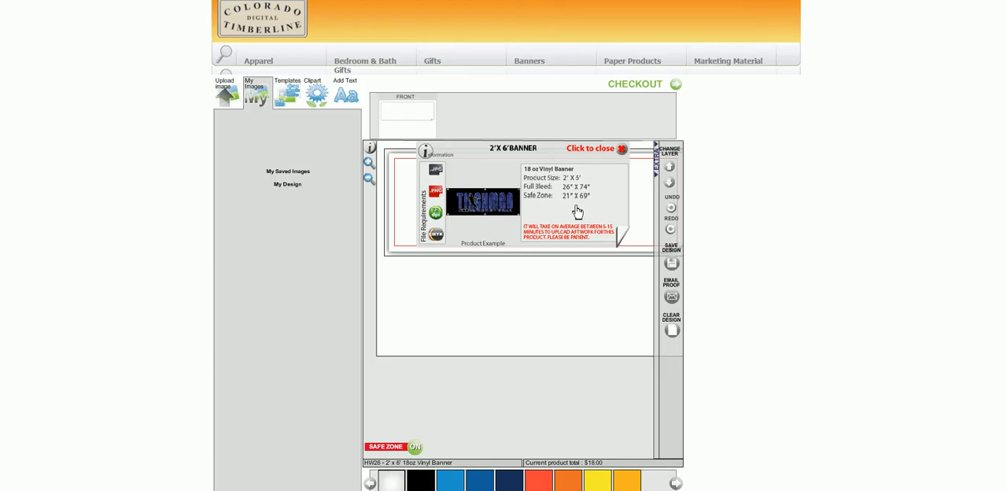
{"action": "key", "text": "alt+Tab"}
{"action": "key", "text": "alt+Tab"}
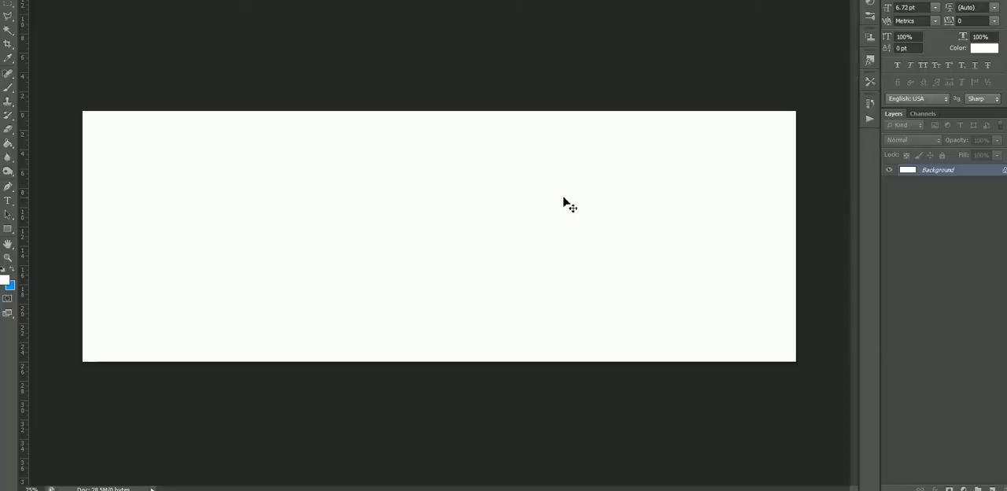
{"action": "left_click", "coordinate": [562, 203]}
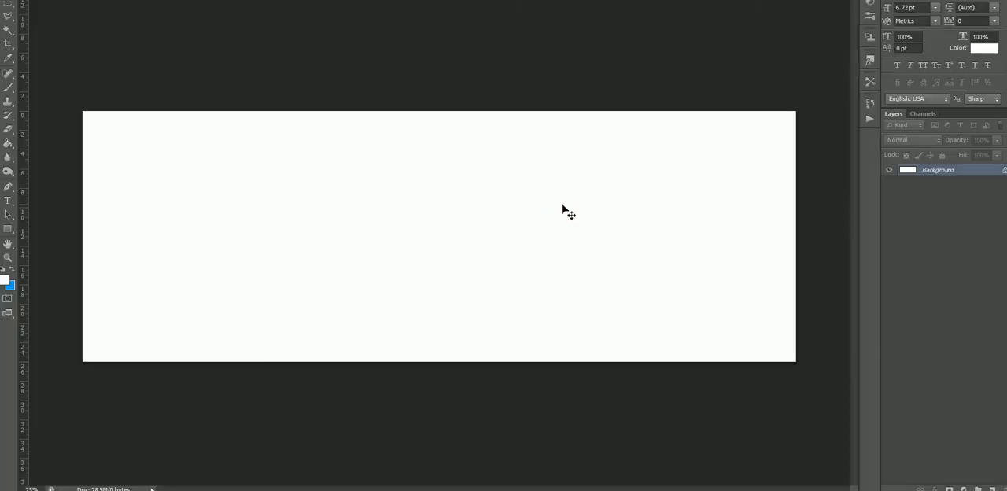
- Create a second new document 69 inches wide and 21 inches high at 72 pixels/inch
{"action": "key", "text": "ctrl+n"}
{"action": "key", "text": "alt+Tab"}
{"action": "key", "text": "alt+Tab"}
{"action": "key", "text": "Tab"}
{"action": "key", "text": "Tab"}
{"action": "type", "text": "69"}
{"action": "key", "text": "Tab"}
{"action": "key", "text": "Tab"}
{"action": "type", "text": "21"}
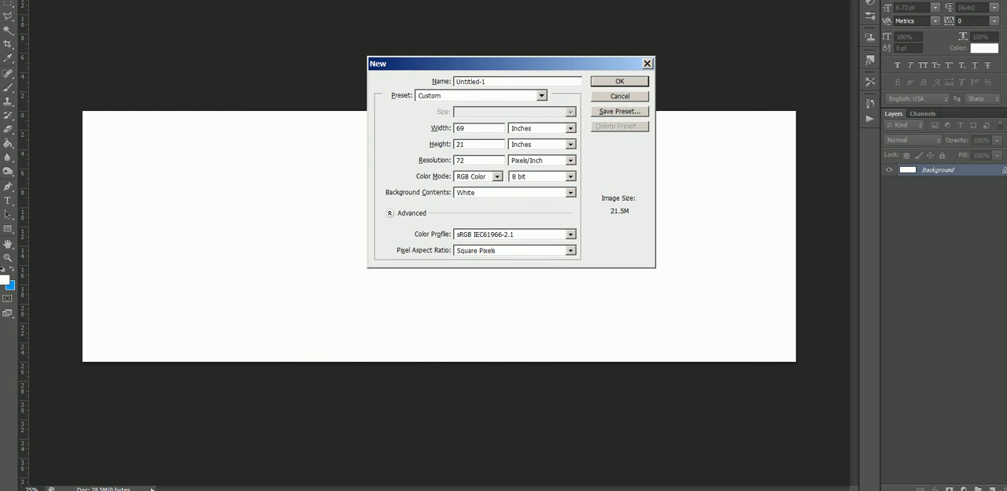
{"action": "key", "text": "Return"}
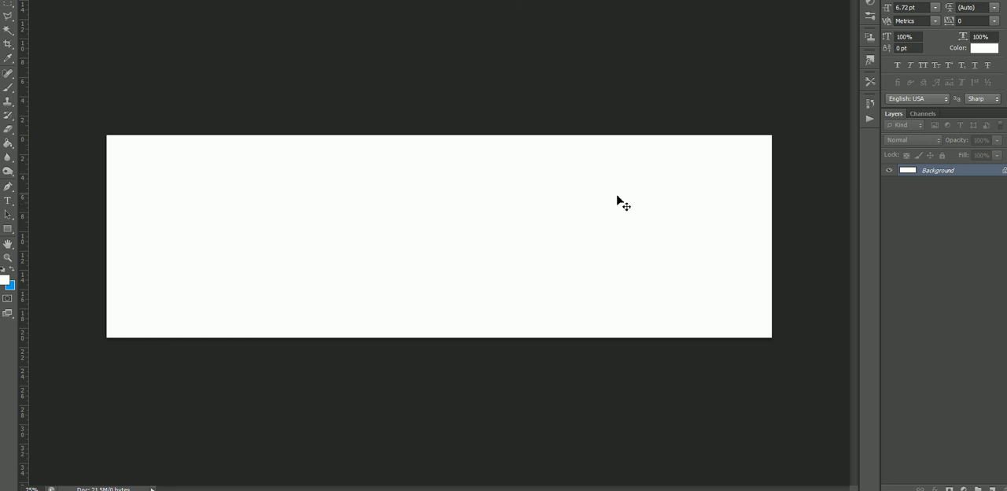
- Copy the blank 69 x 21 inch image into the centre of the banner document as a layer and invert it to black
{"action": "left_click", "coordinate": [509, 189]}
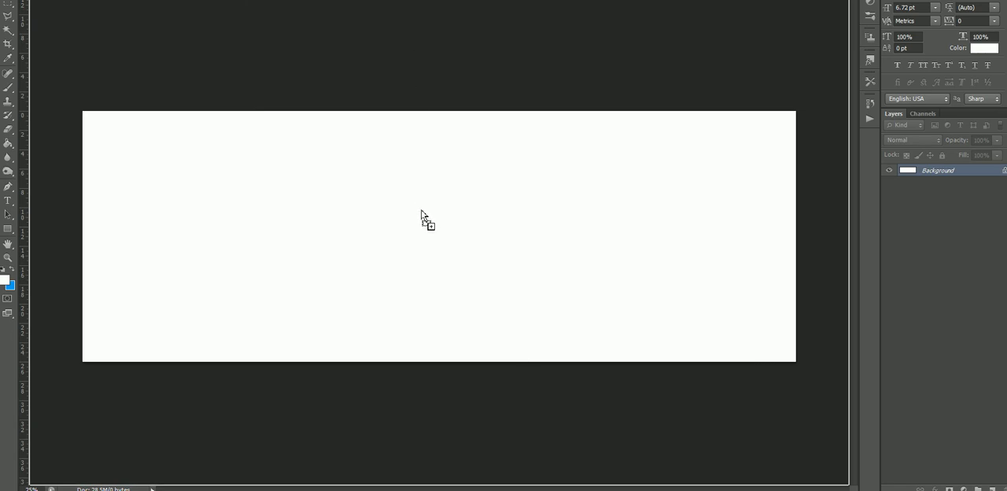
{"action": "left_click_drag", "start_coordinate": [422, 212], "coordinate": [422, 211]}
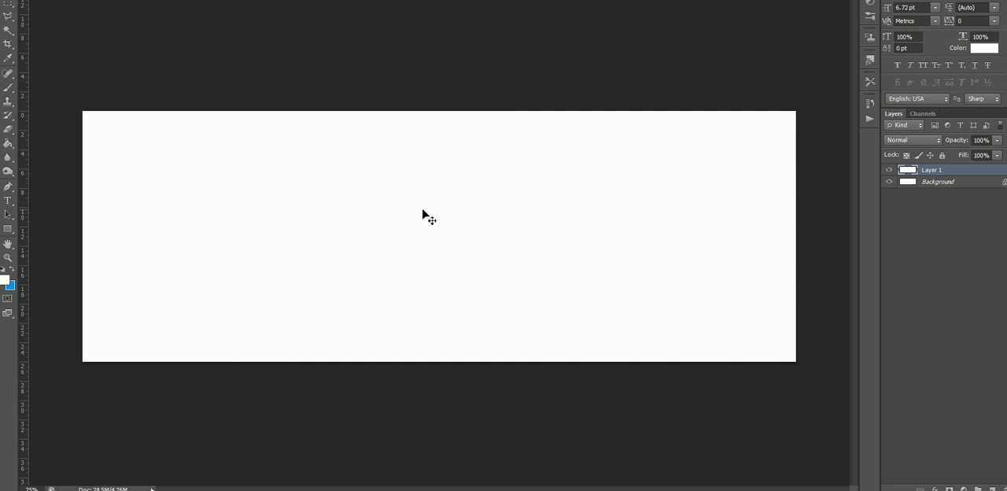
{"action": "key", "text": "ctrl+i"}
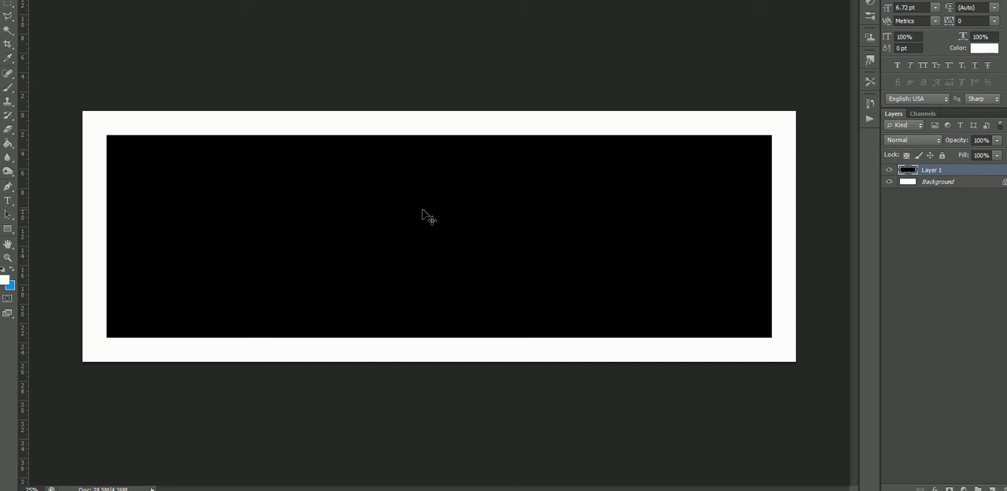
- Place two horizontal and two vertical guides along the edges of the black safe zone rectangle
{"action": "left_click_drag", "start_coordinate": [485, 2], "coordinate": [483, 135]}
{"action": "left_click_drag", "start_coordinate": [460, 2], "coordinate": [468, 333]}
{"action": "left_click_drag", "start_coordinate": [170, 334], "coordinate": [169, 336]}
{"action": "left_click_drag", "start_coordinate": [25, 297], "coordinate": [107, 270]}
{"action": "left_click_drag", "start_coordinate": [22, 250], "coordinate": [773, 217]}
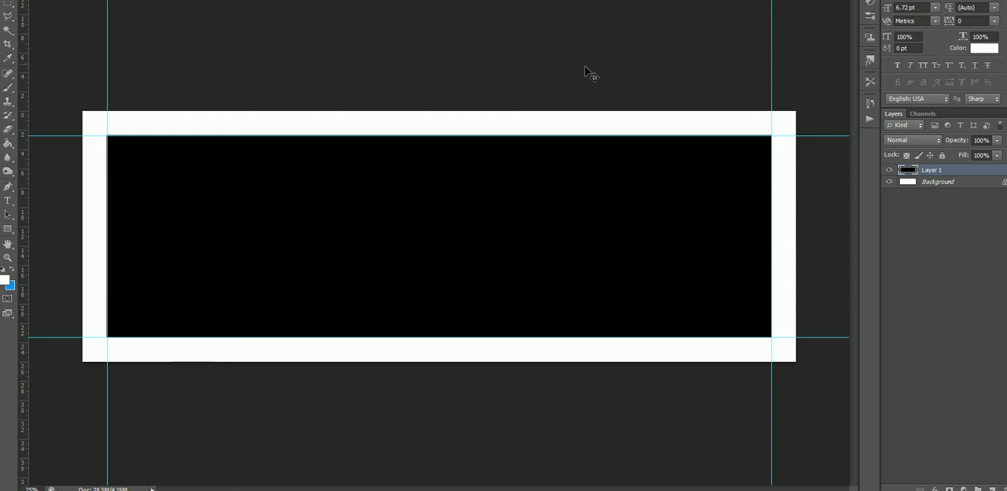
- Select the black safe zone layer in the banner document and delete it
{"action": "right_click", "coordinate": [540, 167]}
{"action": "left_click", "coordinate": [561, 172]}
{"action": "key", "text": "Delete"}
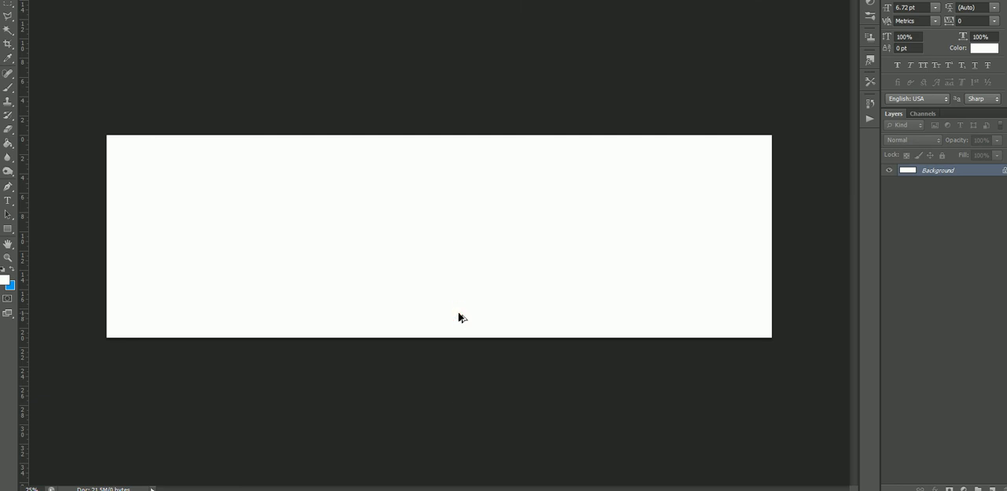
- Open the Image Size settings of the 69 x 21 inch document and turn off Constrain Proportions
{"action": "key", "text": "ctrl+alt+i"}
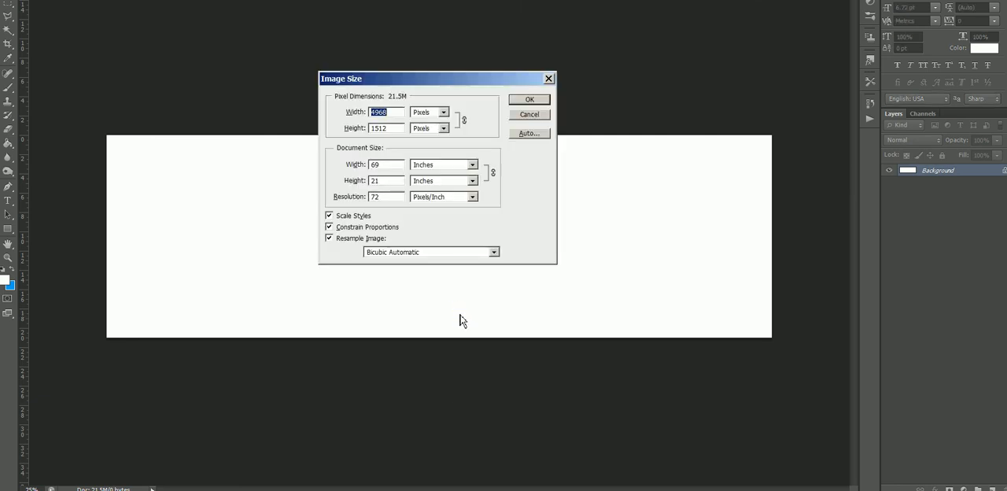
{"action": "key", "text": "Tab"}
{"action": "key", "text": "Tab"}
{"action": "key", "text": "Tab"}
{"action": "key", "text": "Tab"}
{"action": "left_click", "coordinate": [330, 226]}
{"action": "key", "text": "alt"}
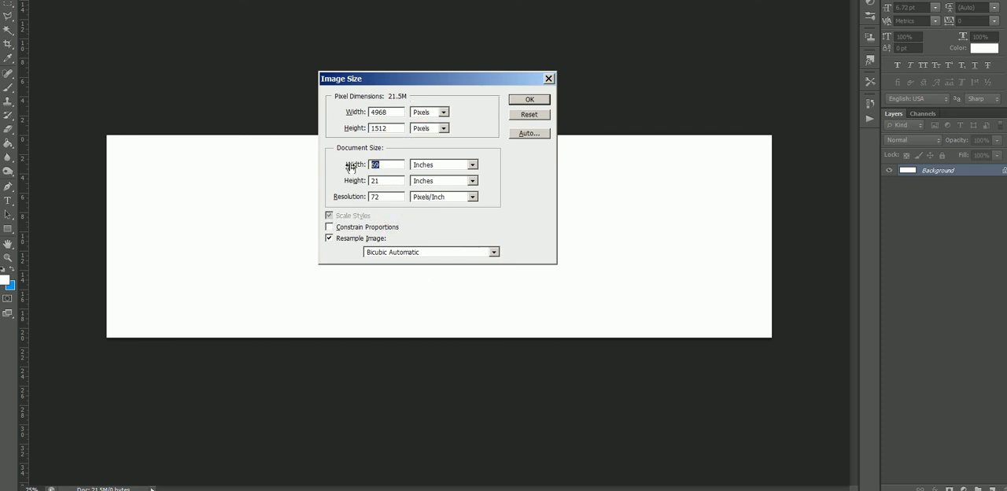
- Switch to the Colorado Timberline page to check the banner's product size, and return to Photoshop's Image Size settings
{"action": "key", "text": "alt+Tab"}
{"action": "key", "text": "alt+Tab"}
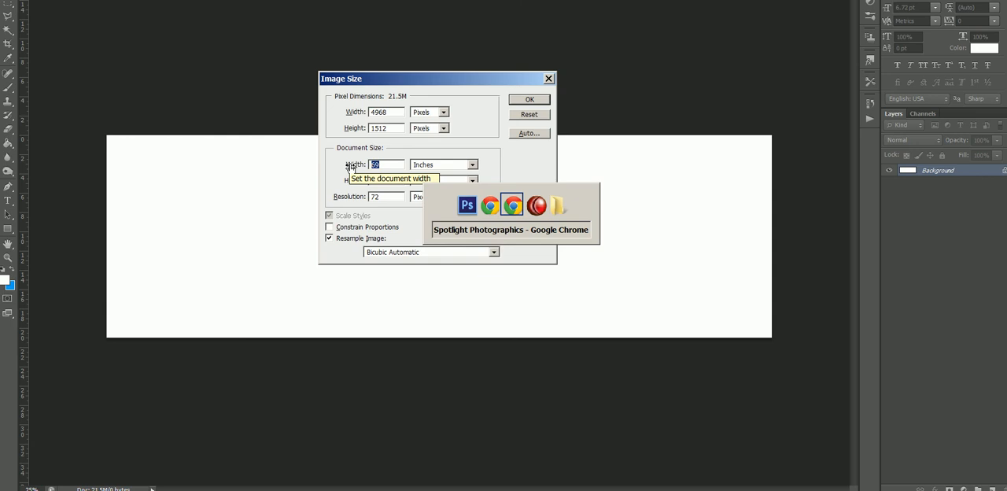
{"action": "key", "text": "Escape"}
{"action": "key", "text": "alt+Tab"}
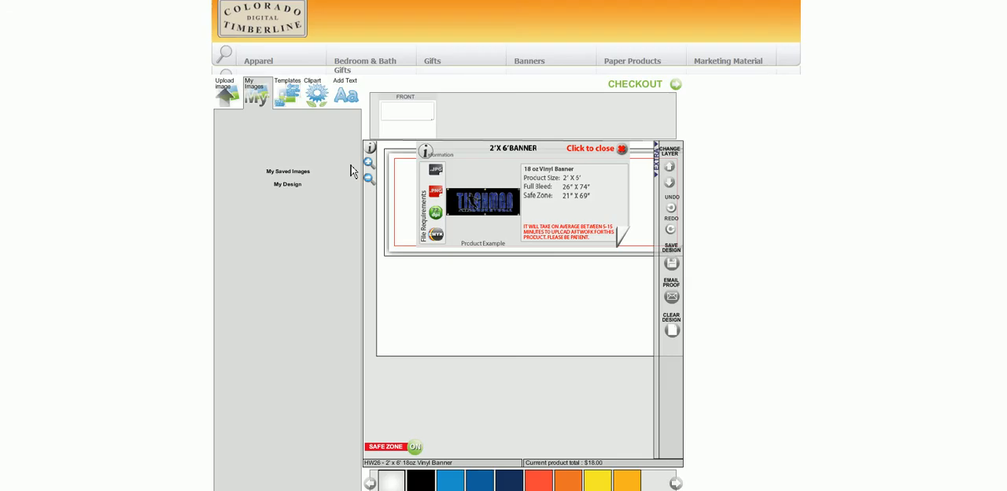
{"action": "key", "text": "alt+Tab"}
{"action": "key", "text": "alt+Tab"}
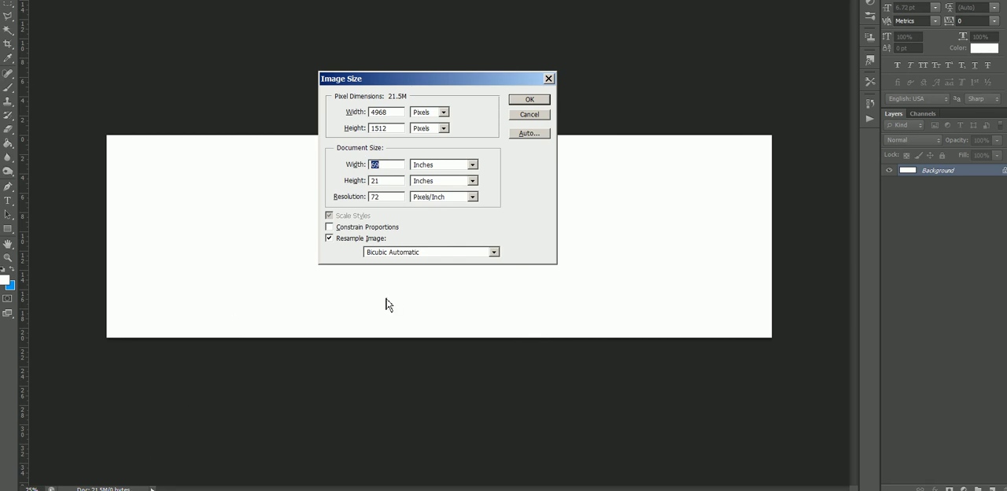
- Resize the document to a height of 24 inches and a width of 72 inches
{"action": "key", "text": "Tab"}
{"action": "key", "text": "Tab"}
{"action": "type", "text": "24"}
{"action": "key", "text": "shift+Tab"}
{"action": "key", "text": "shift+Tab"}
{"action": "left_click", "coordinate": [594, 489]}
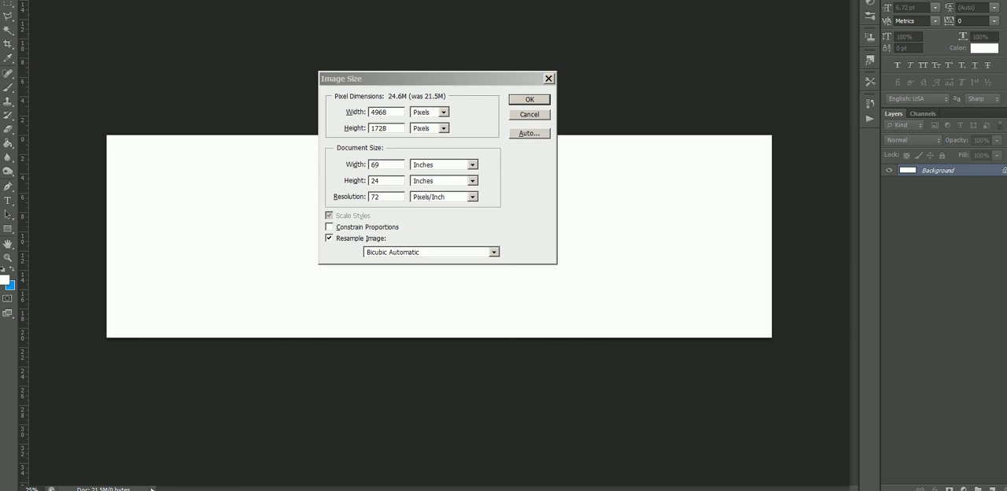
{"action": "left_click", "coordinate": [393, 163]}
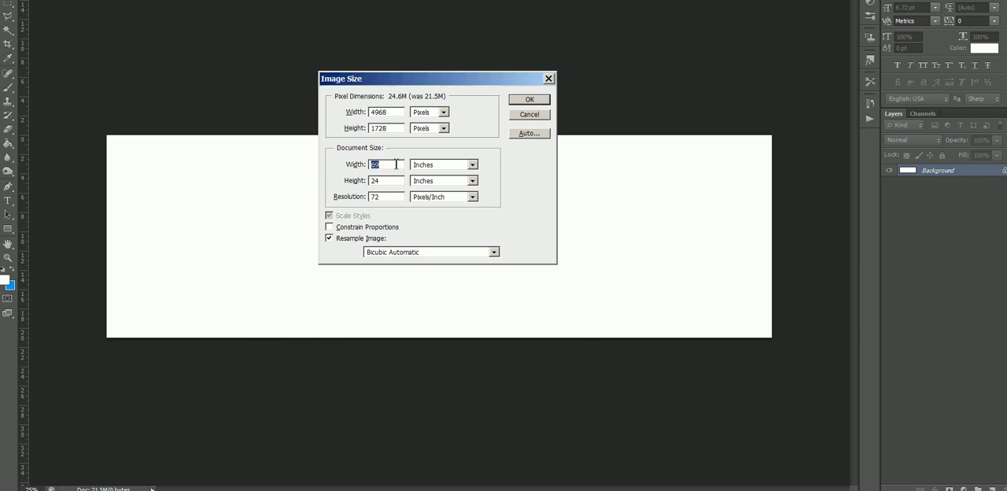
{"action": "type", "text": "72"}
{"action": "key", "text": "Return"}
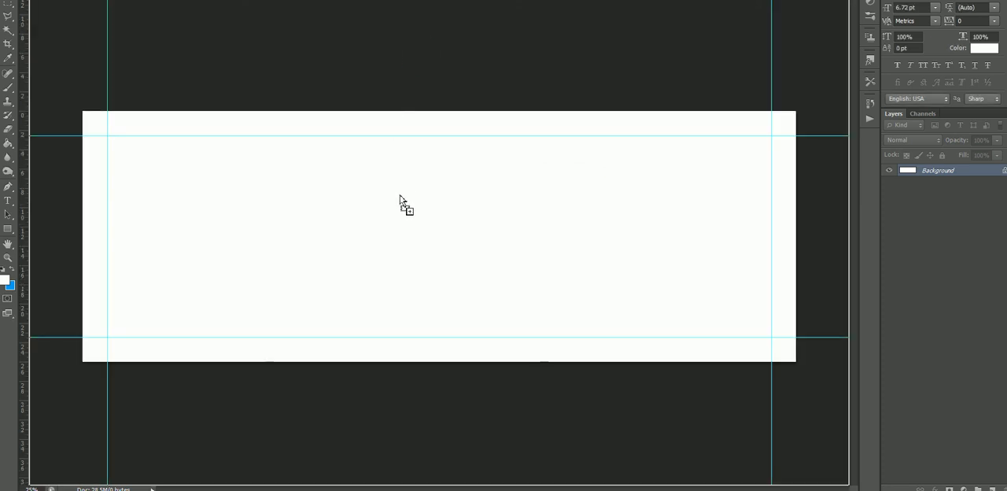
- Copy the resized 72 x 24 inch blank into the banner document as a layer and invert it to black
{"action": "key", "text": "ctrl+j"}
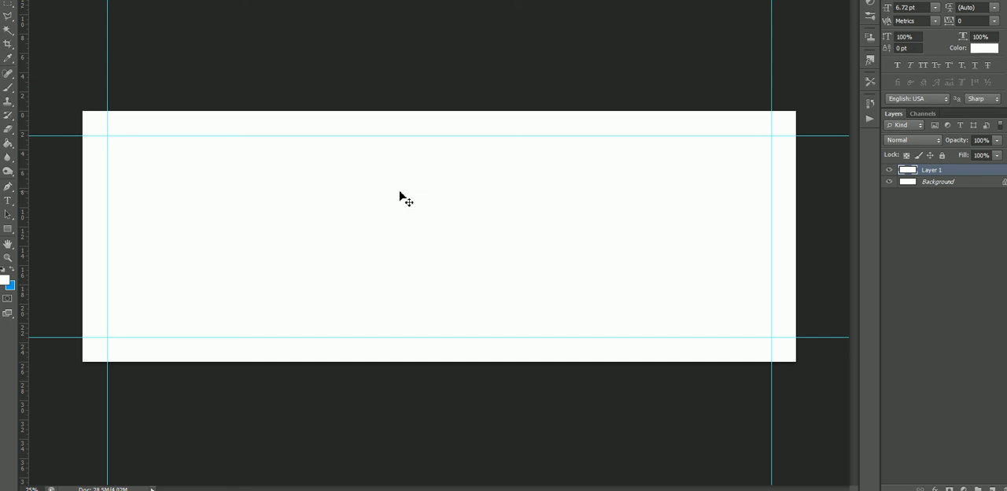
{"action": "key", "text": "ctrl+i"}
- Place guides along all four edges of the black 72 x 24 inch rectangle
{"action": "left_click_drag", "start_coordinate": [458, 1], "coordinate": [456, 118]}
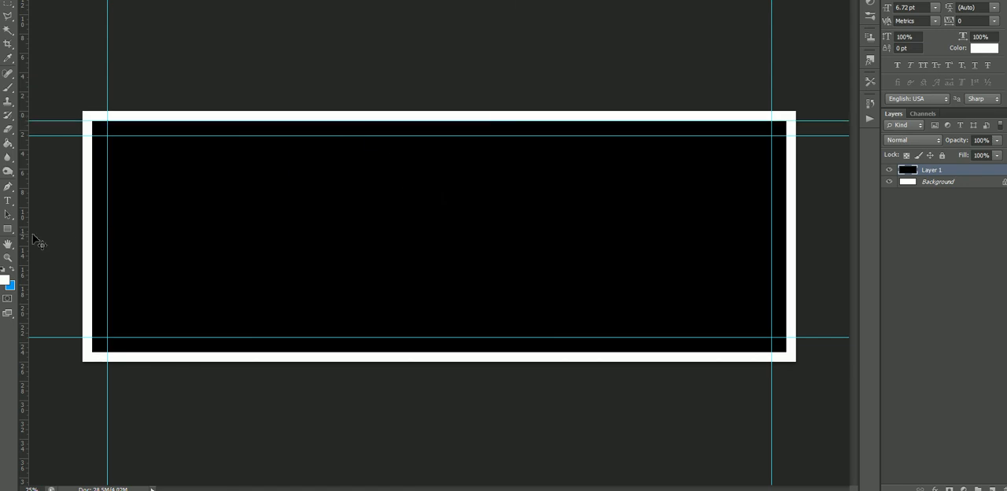
{"action": "left_click_drag", "start_coordinate": [24, 236], "coordinate": [93, 228]}
{"action": "left_click_drag", "start_coordinate": [278, 1], "coordinate": [243, 350]}
{"action": "left_click_drag", "start_coordinate": [23, 279], "coordinate": [785, 227]}
- Select the black product size layer in the banner document and delete it
{"action": "right_click", "coordinate": [672, 219]}
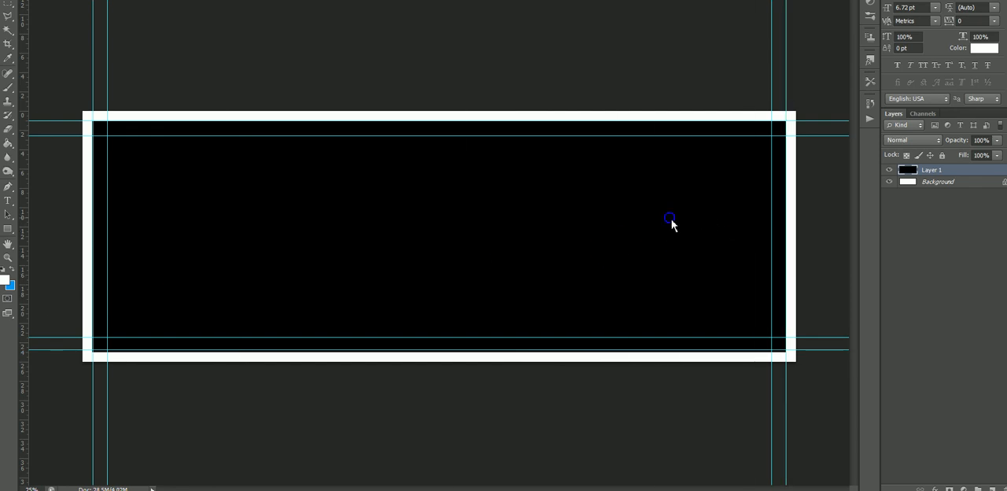
{"action": "left_click", "coordinate": [657, 206]}
{"action": "right_click", "coordinate": [556, 235]}
{"action": "left_click", "coordinate": [561, 240]}
{"action": "key", "text": "Delete"}
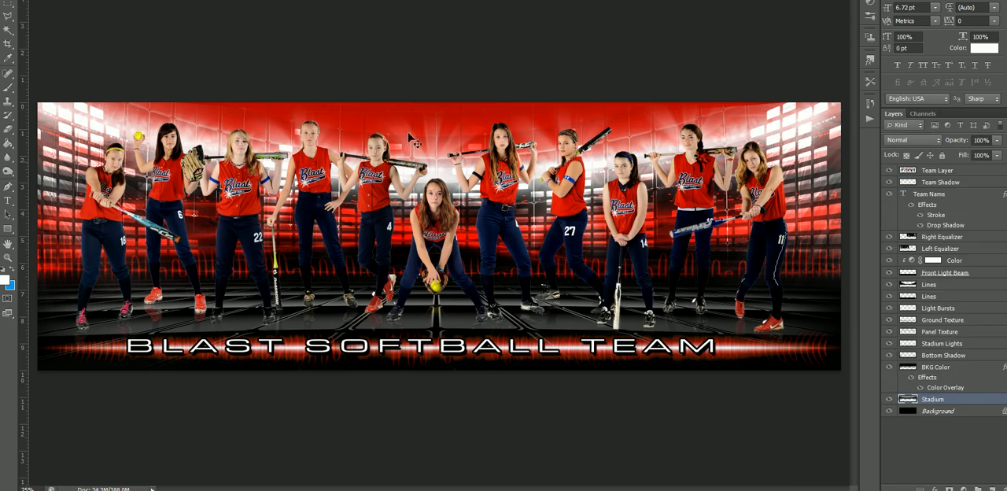
- Copy all layers from Background to Team Layer into the guided banner document and scale them down proportionally to fit its canvas
{"action": "left_click", "coordinate": [952, 414]}
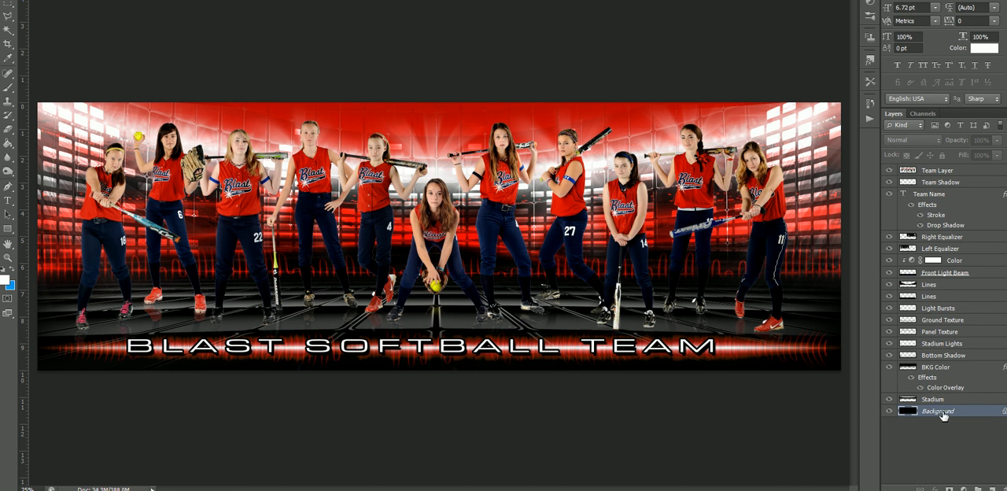
{"action": "left_click", "coordinate": [968, 170], "text": "shift"}
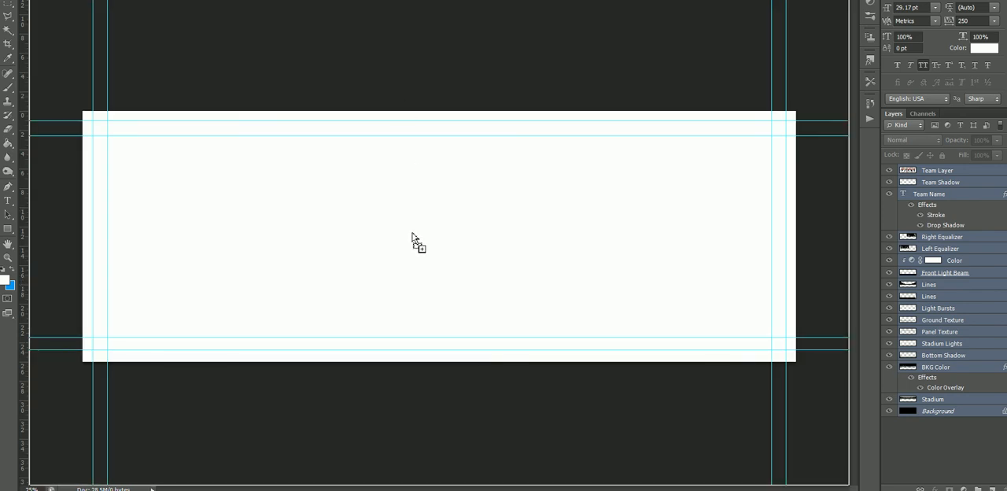
{"action": "left_click_drag", "start_coordinate": [412, 236], "coordinate": [411, 236]}
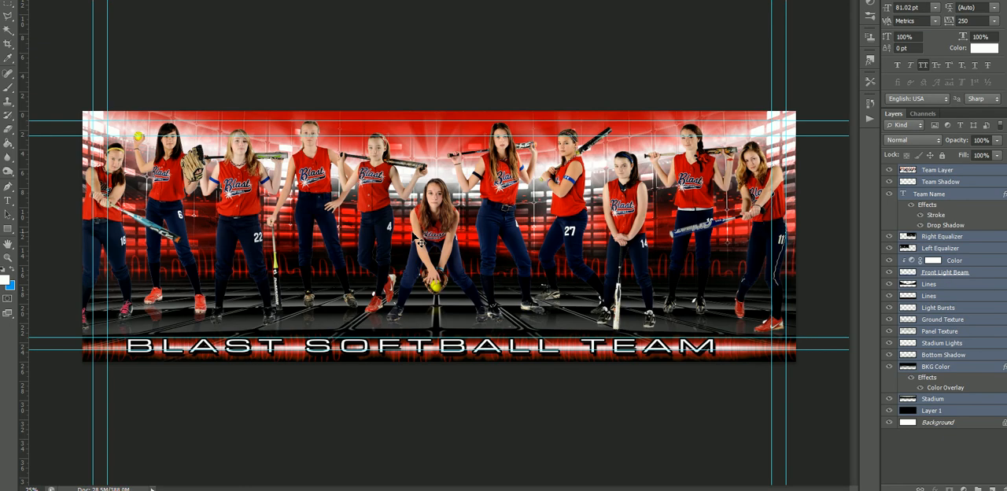
{"action": "key", "text": "ctrl+t"}
{"action": "left_click_drag", "start_coordinate": [38, 103], "coordinate": [59, 117]}
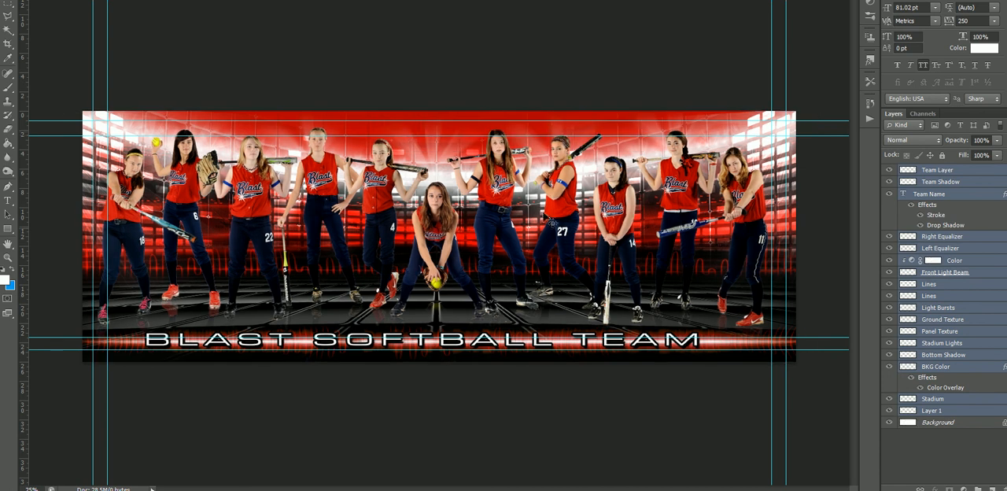
- Make the Team Layer the only selected layer
{"action": "right_click", "coordinate": [578, 204]}
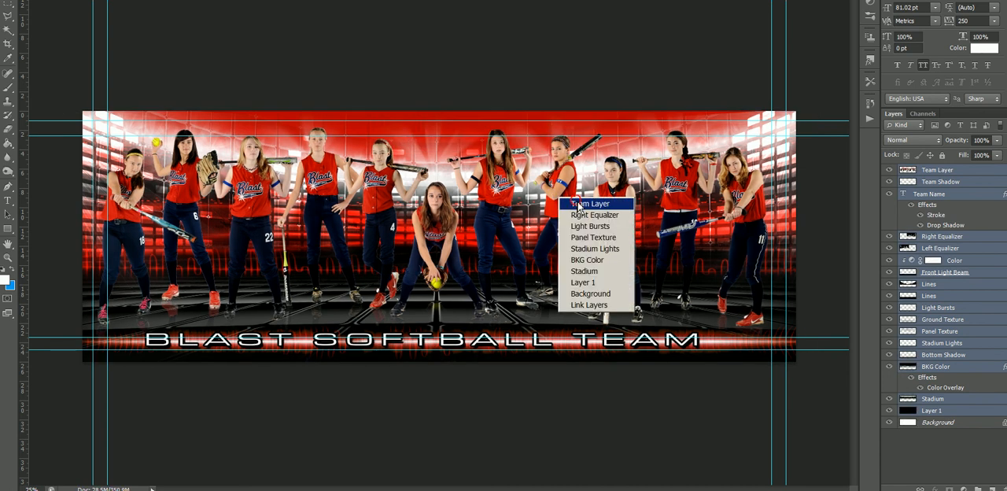
{"action": "left_click", "coordinate": [579, 203]}
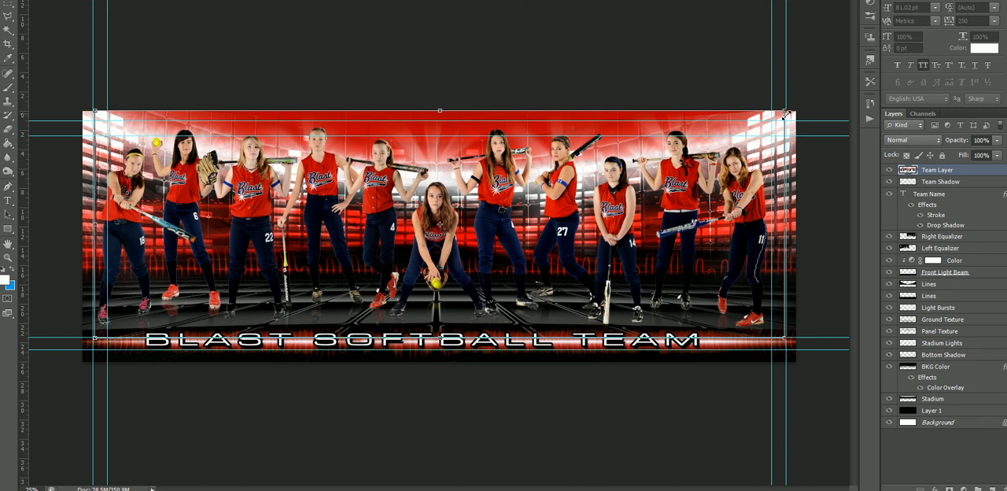
{"action": "left_click_drag", "start_coordinate": [785, 114], "coordinate": [770, 116]}
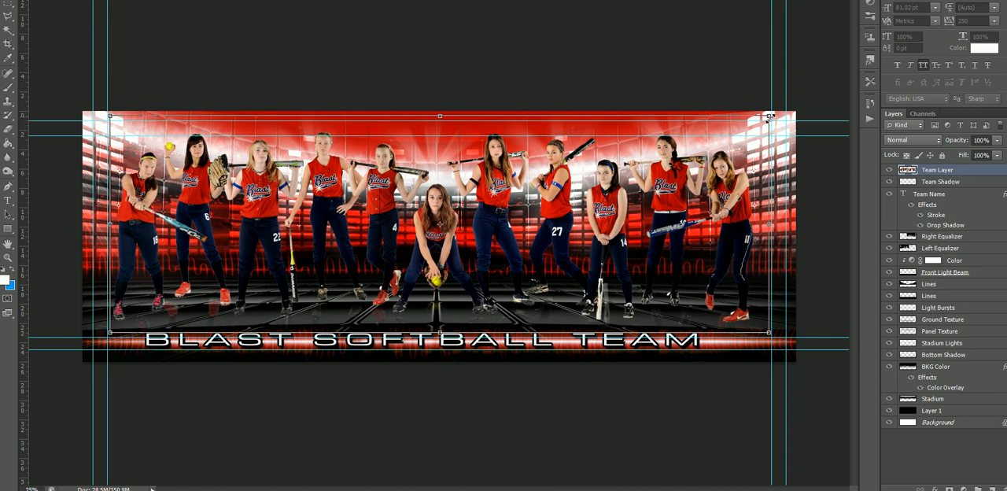
{"action": "left_click_drag", "start_coordinate": [778, 111], "coordinate": [773, 115]}
{"action": "key", "text": "Return"}
{"action": "left_click_drag", "start_coordinate": [585, 213], "coordinate": [587, 214]}
{"action": "key", "text": "Escape"}
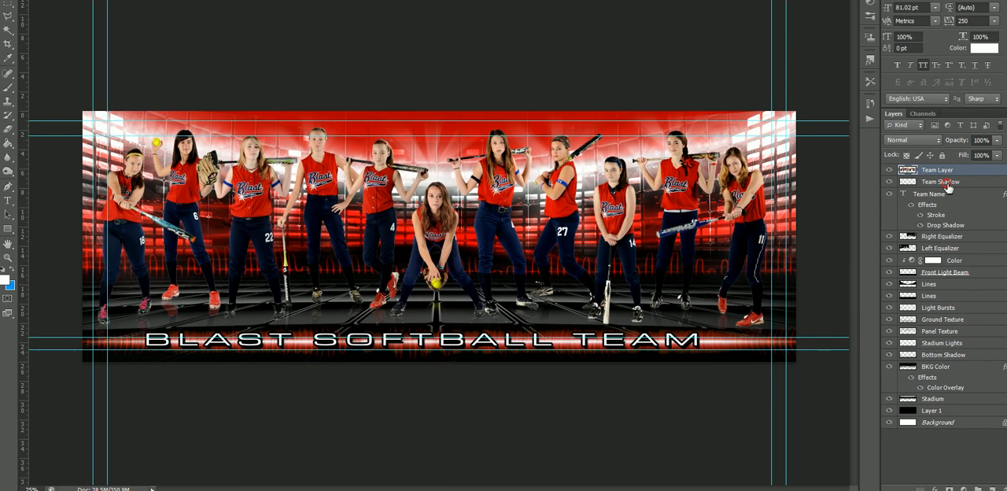
- Add the Team Shadow to the selection and scale both team layers down inside the side safe zone guides, shifted slightly downward
{"action": "left_click", "coordinate": [943, 183], "text": "shift"}
{"action": "key", "text": "ctrl+t"}
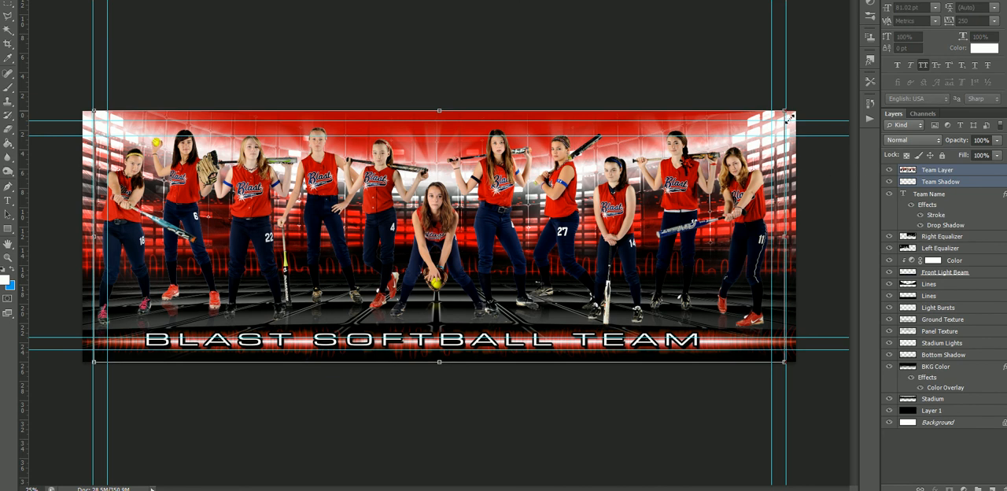
{"action": "left_click_drag", "start_coordinate": [785, 126], "coordinate": [777, 131]}
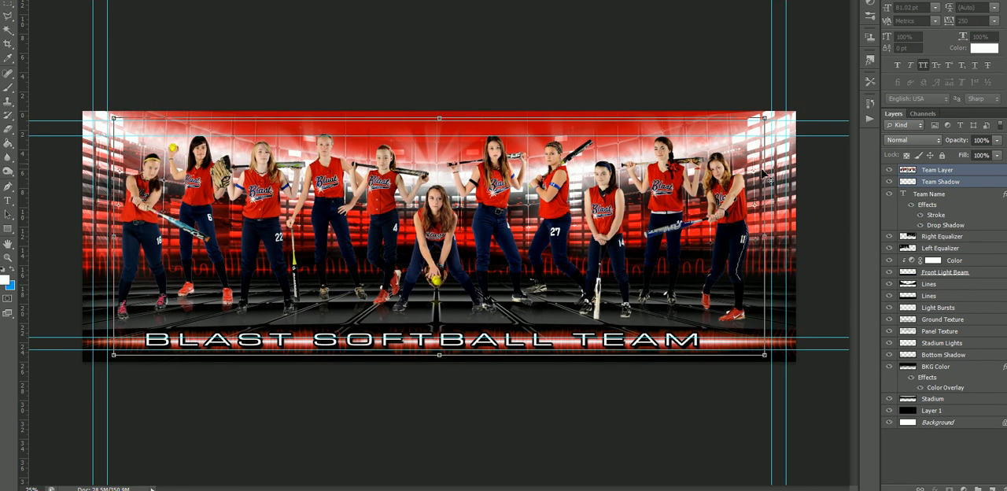
{"action": "left_click_drag", "start_coordinate": [703, 240], "coordinate": [703, 246]}
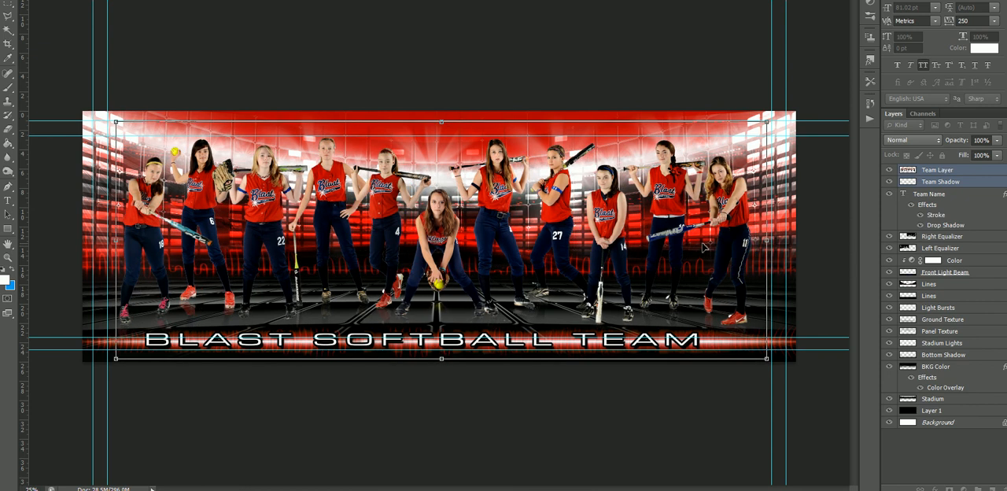
{"action": "key", "text": "Return"}
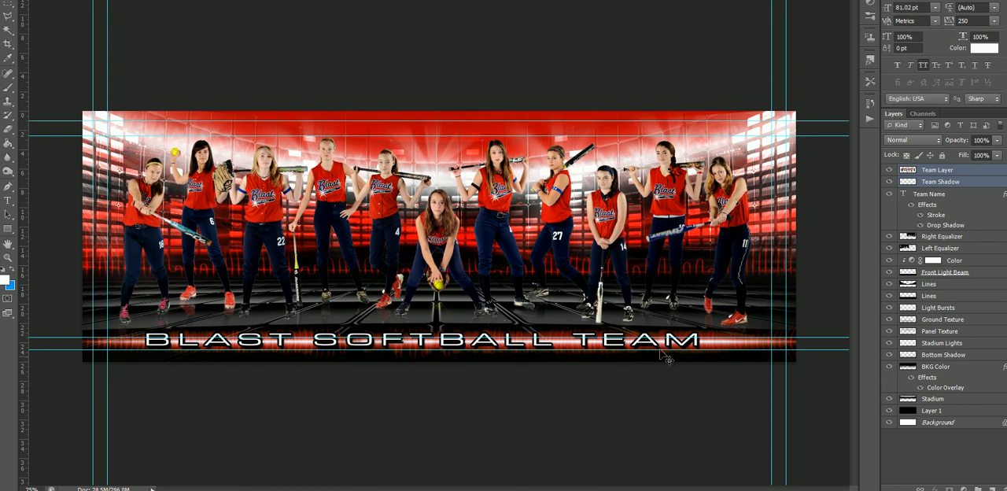
- Move the Team Name, Color, Front Light Beam and lower Lines layers up above the bottom safe zone guide and bring them to the front
{"action": "right_click", "coordinate": [456, 351]}
{"action": "left_click", "coordinate": [472, 347]}
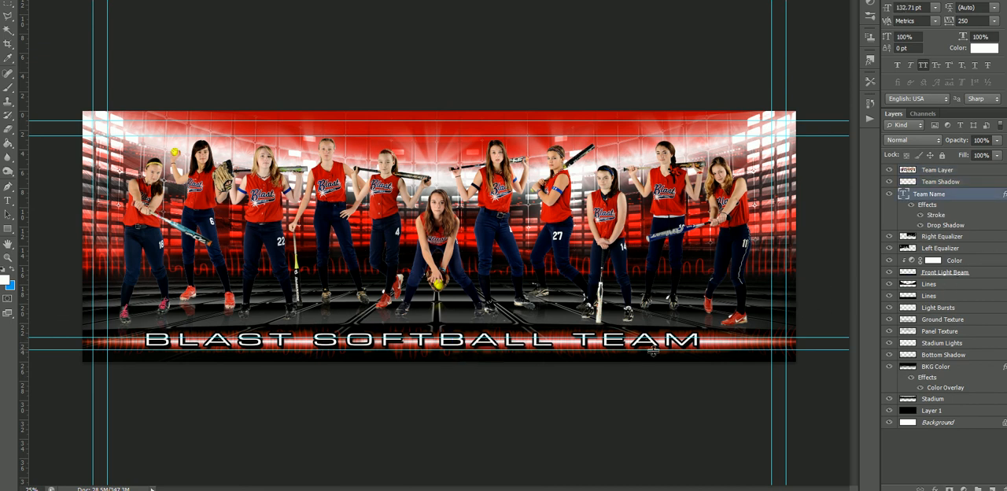
{"action": "right_click", "coordinate": [569, 343]}
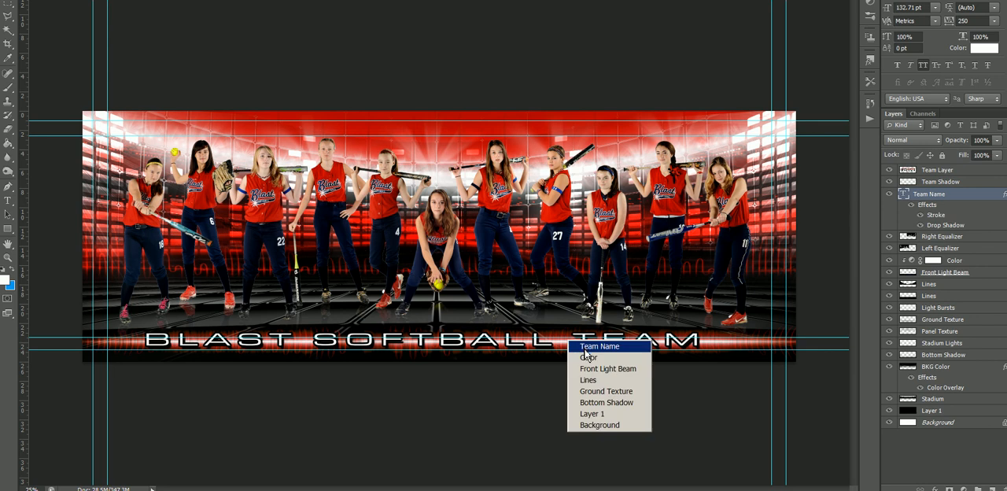
{"action": "left_click", "coordinate": [585, 357]}
{"action": "right_click", "coordinate": [562, 345]}
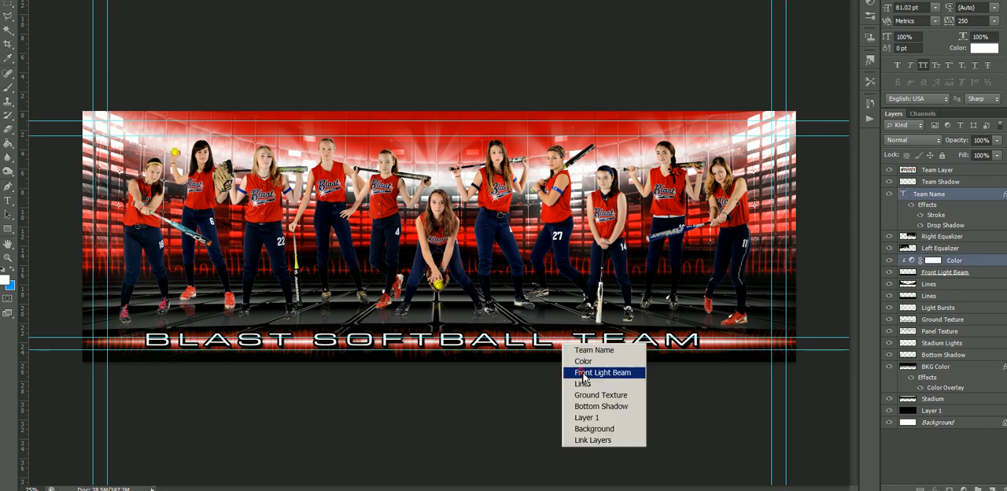
{"action": "left_click", "coordinate": [583, 375]}
{"action": "right_click", "coordinate": [568, 347]}
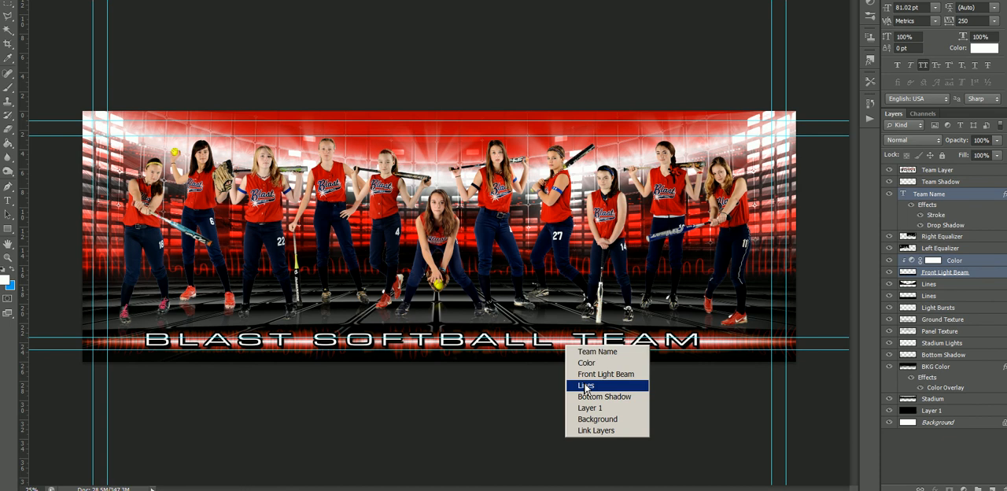
{"action": "left_click", "coordinate": [585, 385]}
{"action": "left_click_drag", "start_coordinate": [574, 348], "coordinate": [567, 330]}
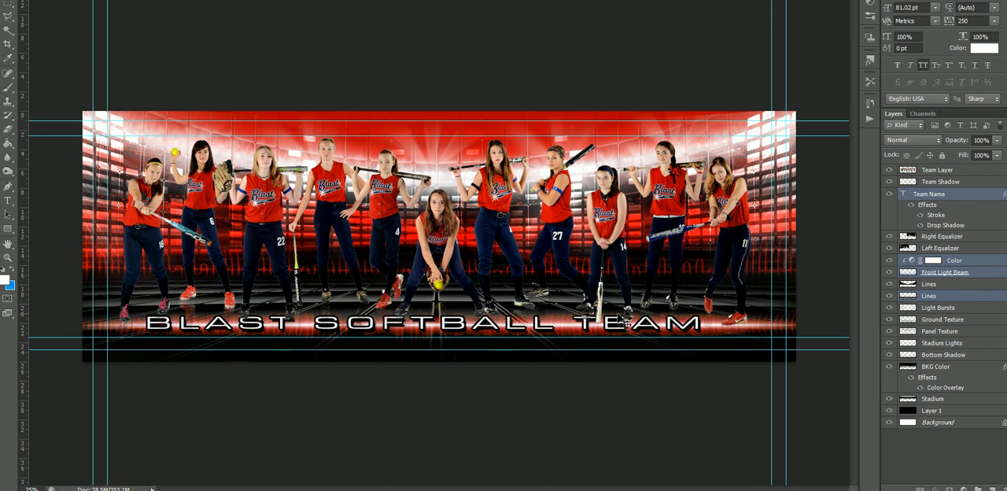
{"action": "key", "text": "ctrl+shift+bracketright"}
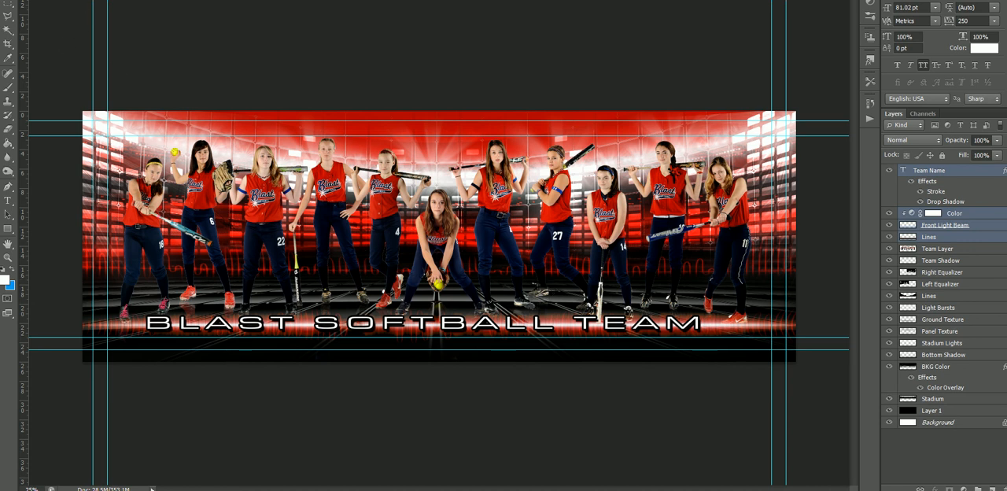
- Switch to the Spotlight Photographics Tutorial Video title document
{"action": "key", "text": "ctrl+Tab"}
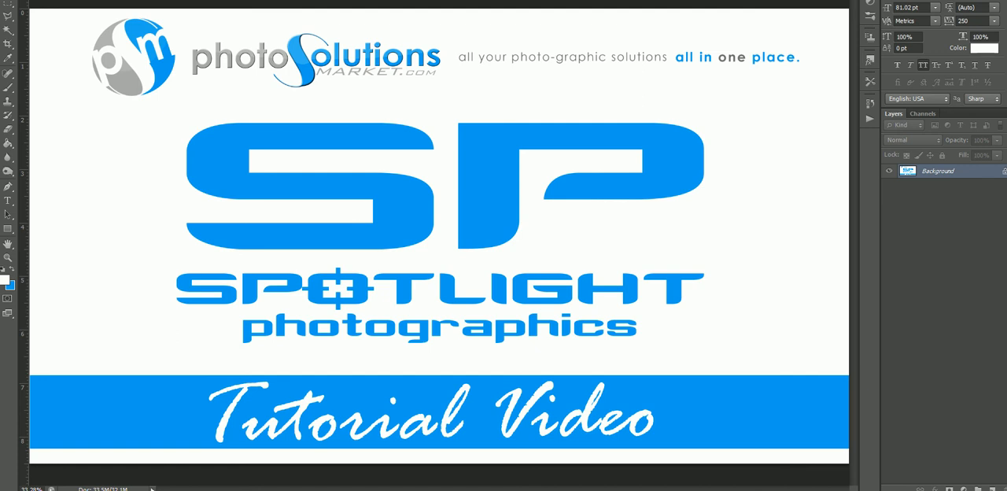